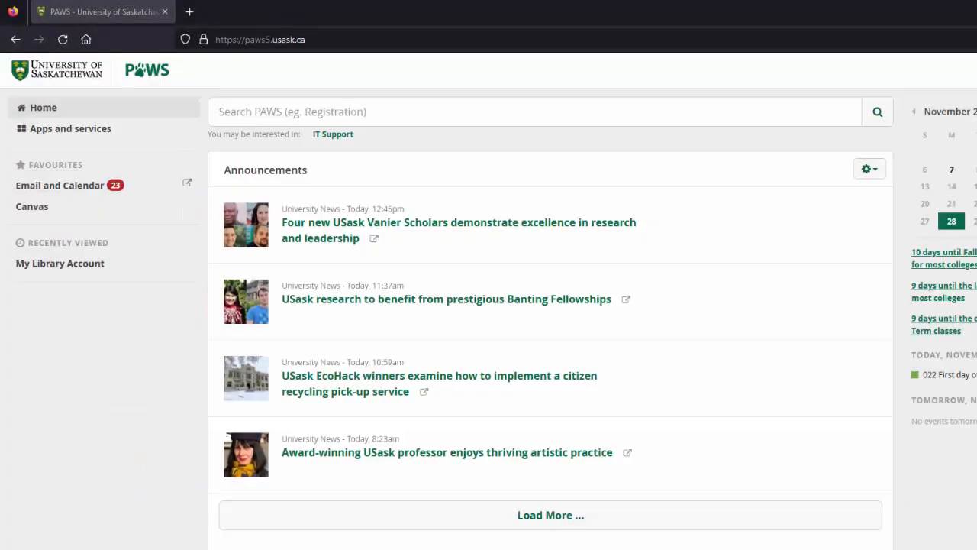
Search PAWS for 'library', open My Library Account and add it to Favourites.
left_click(652, 110)
type("lib")
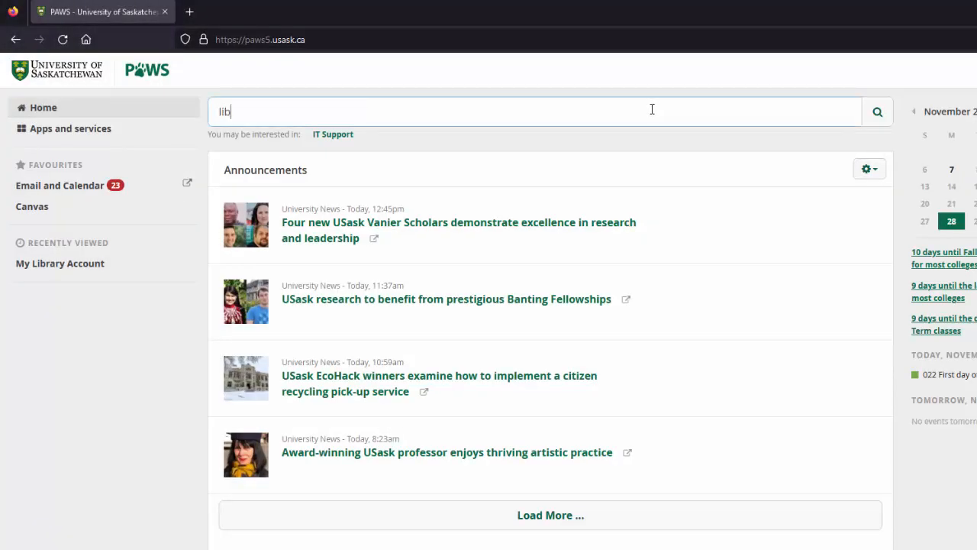
type("rary")
key("Return")
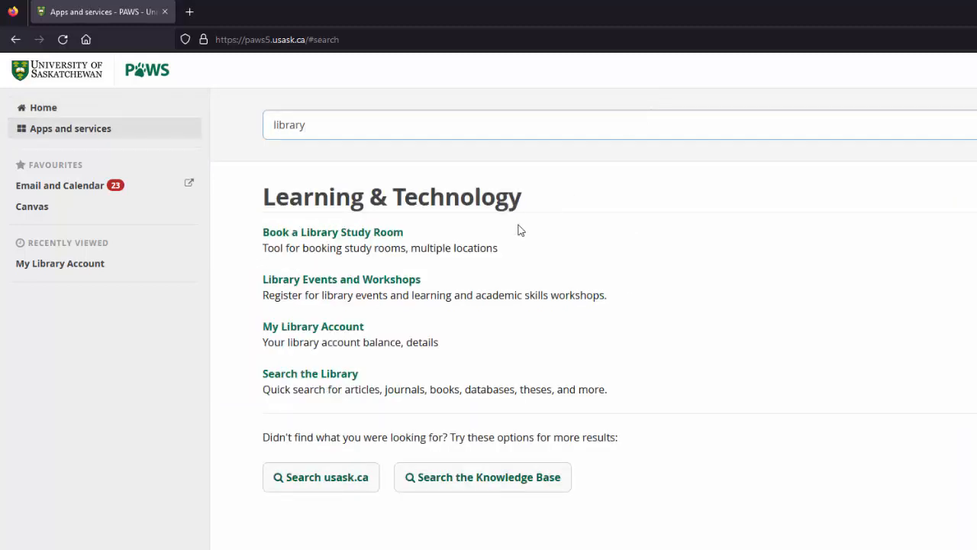
left_click(290, 327)
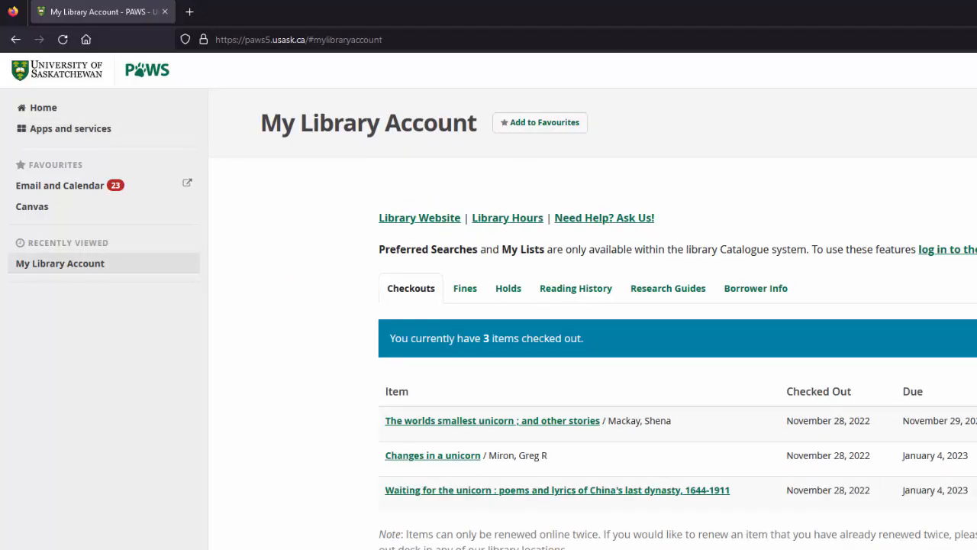
left_click(533, 123)
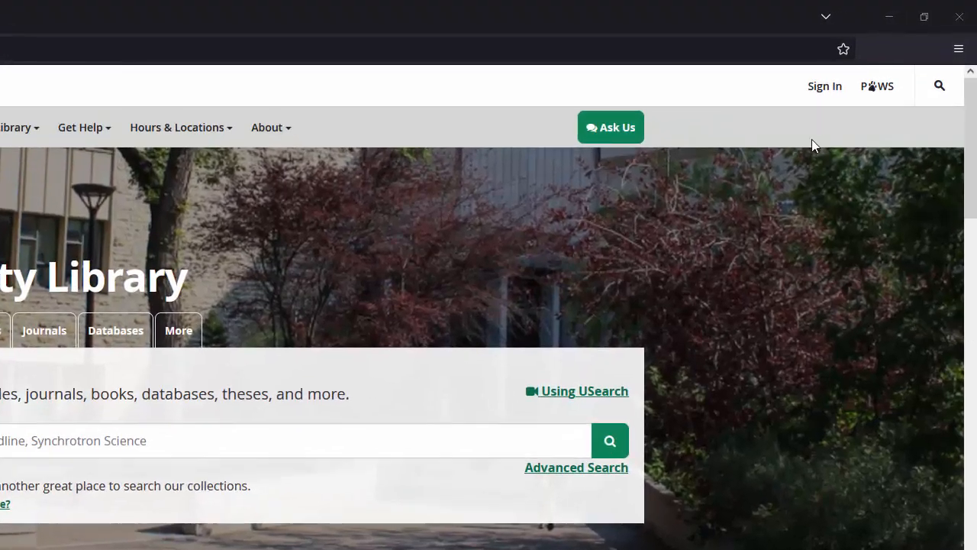
Sign in to the library site and open My Library Account showing three checkouts.
left_click(824, 85)
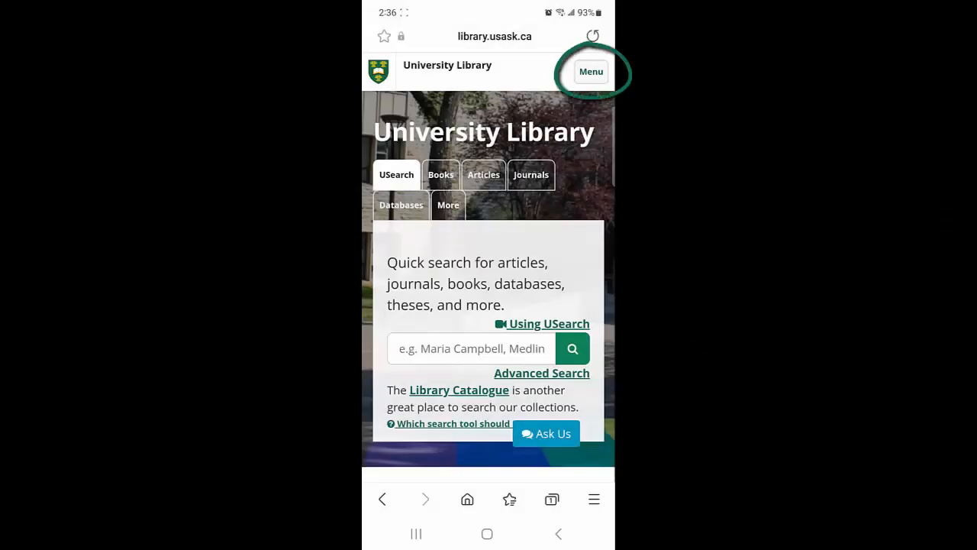
left_click(591, 71)
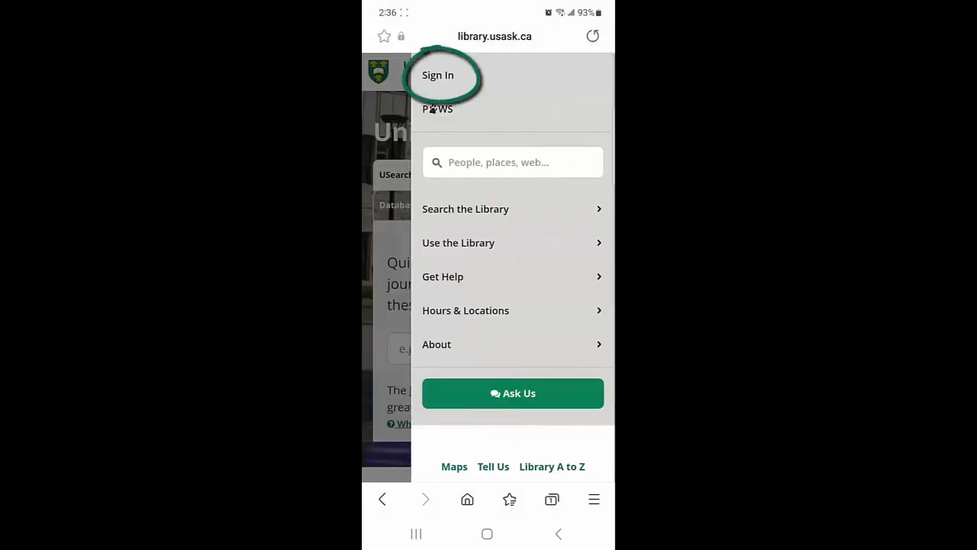
left_click(438, 74)
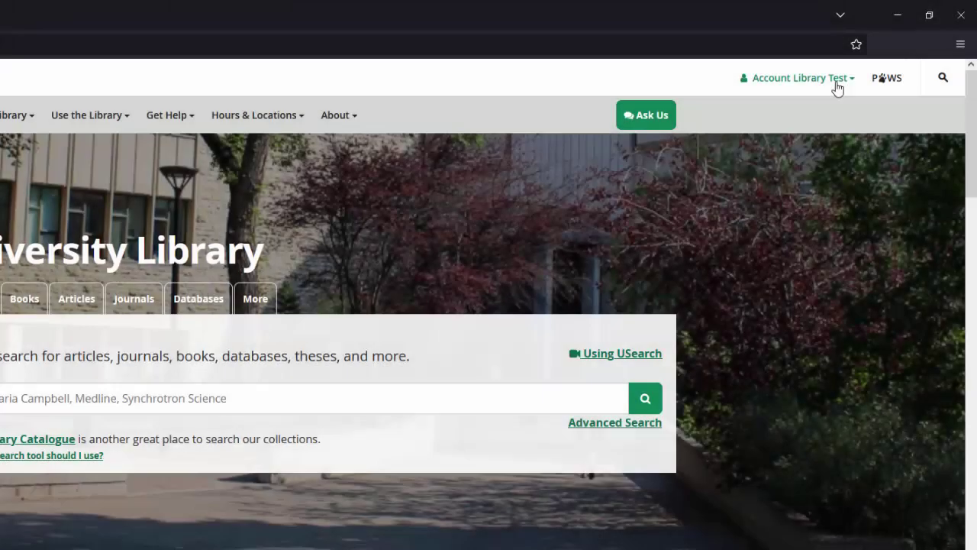
left_click(837, 82)
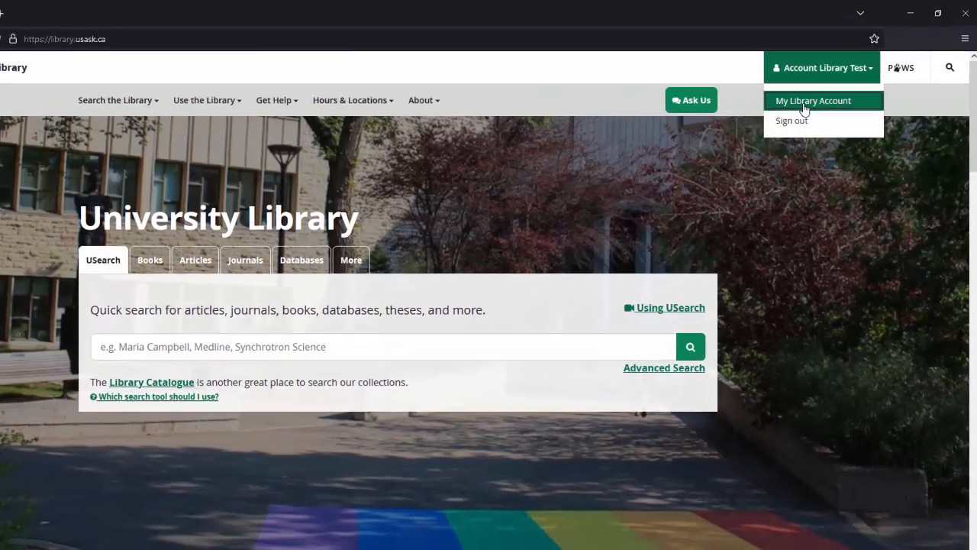
left_click(804, 107)
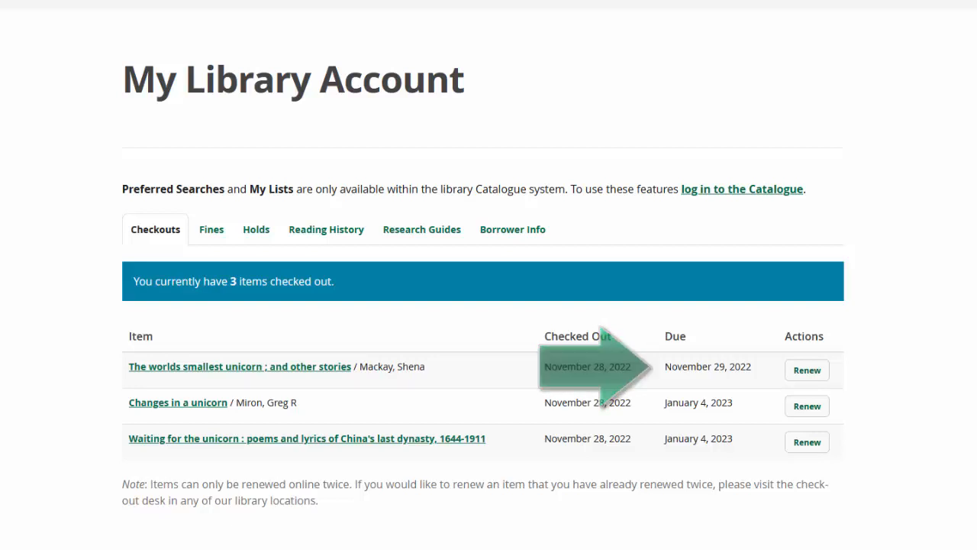
Renew The worlds smallest unicorn so it is due January 4, 2023.
left_click(808, 370)
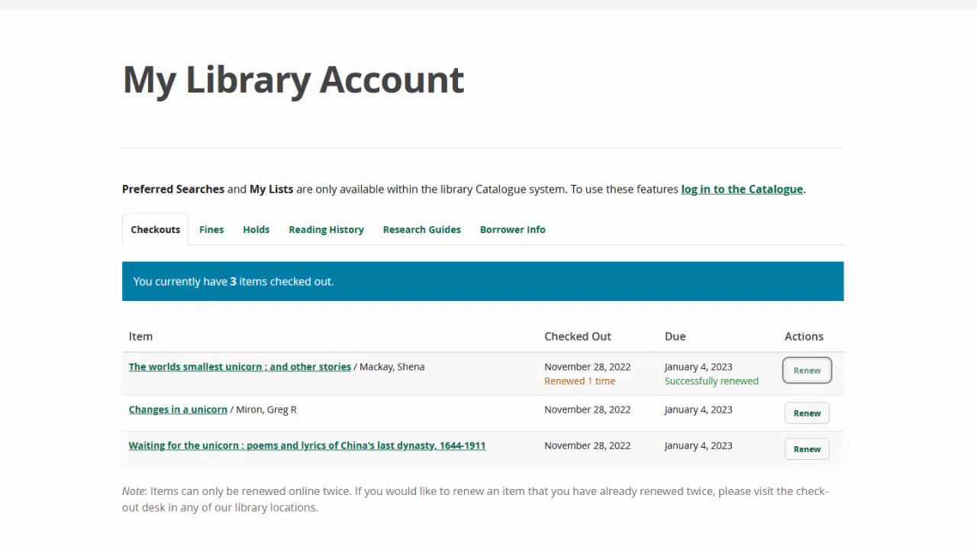
View the Fines tab, confirming the account has no fines.
left_click(211, 229)
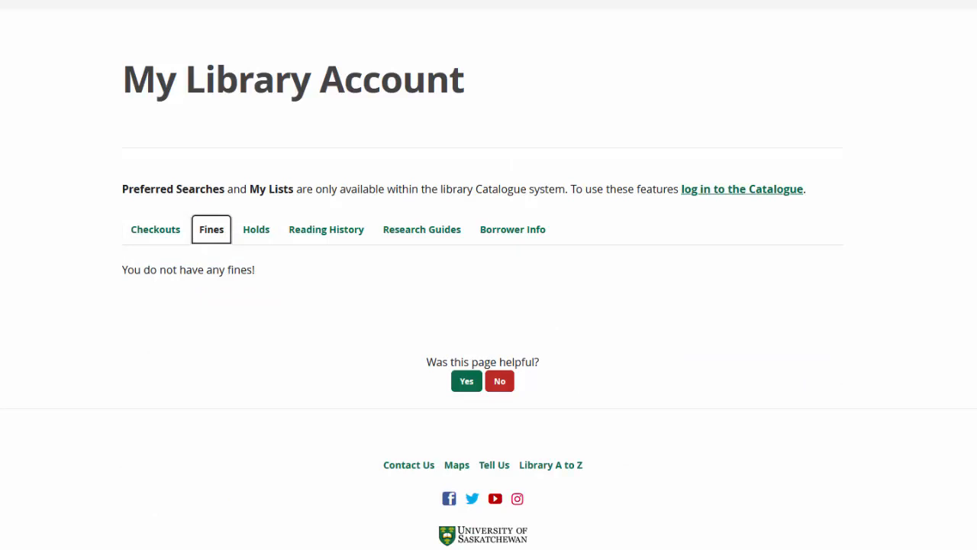
Cancel the hold on Zombies, unicorns, cannibals held at Murray Library.
left_click(255, 229)
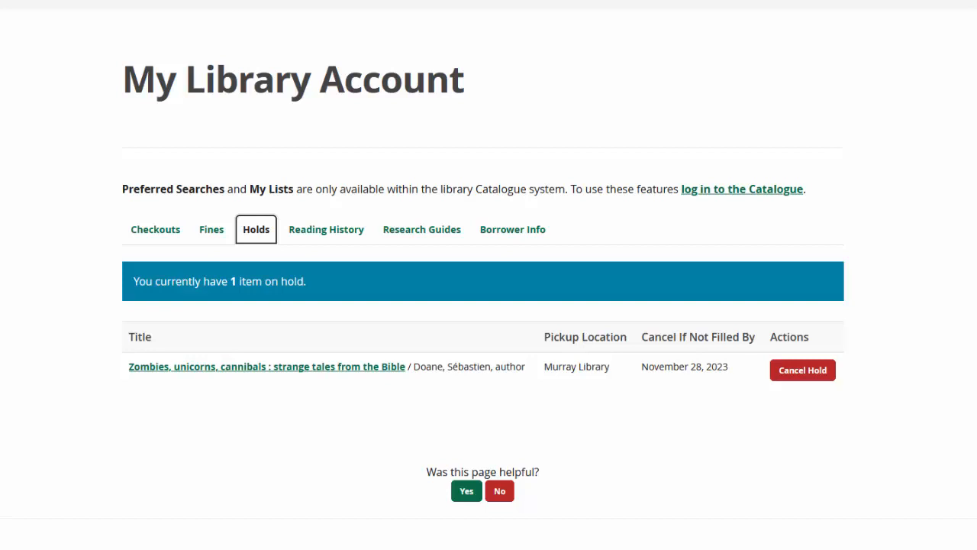
left_click(794, 370)
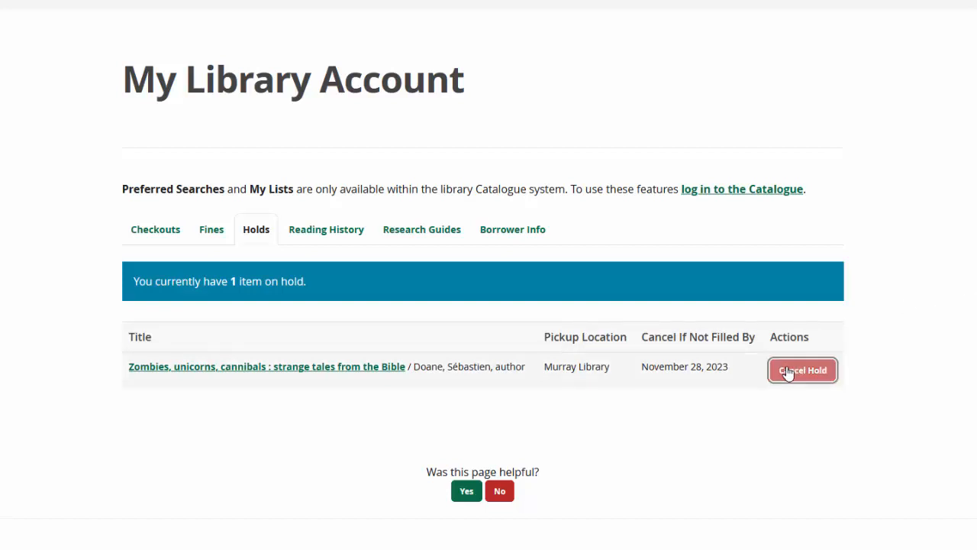
left_click(326, 229)
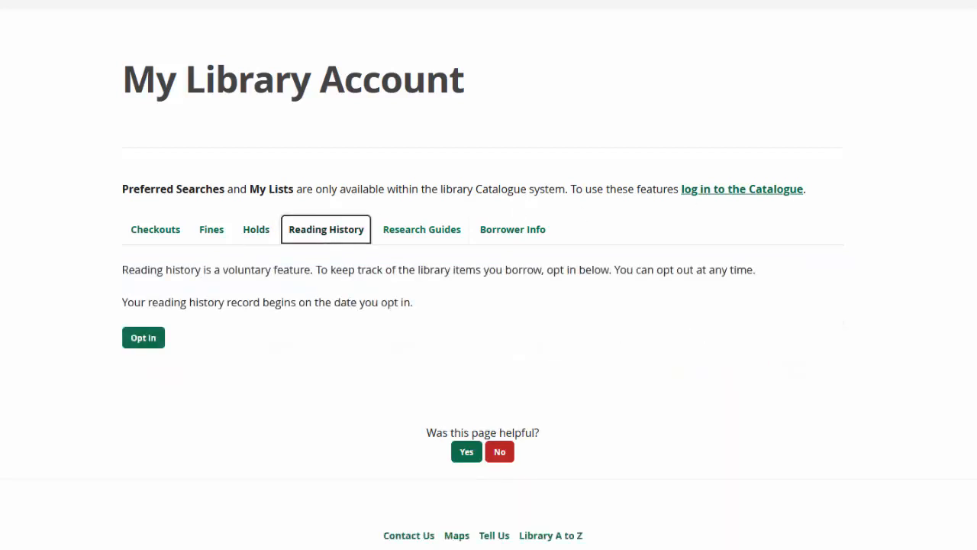
Opt in to reading history, then opt out and confirm removing the history.
left_click(143, 340)
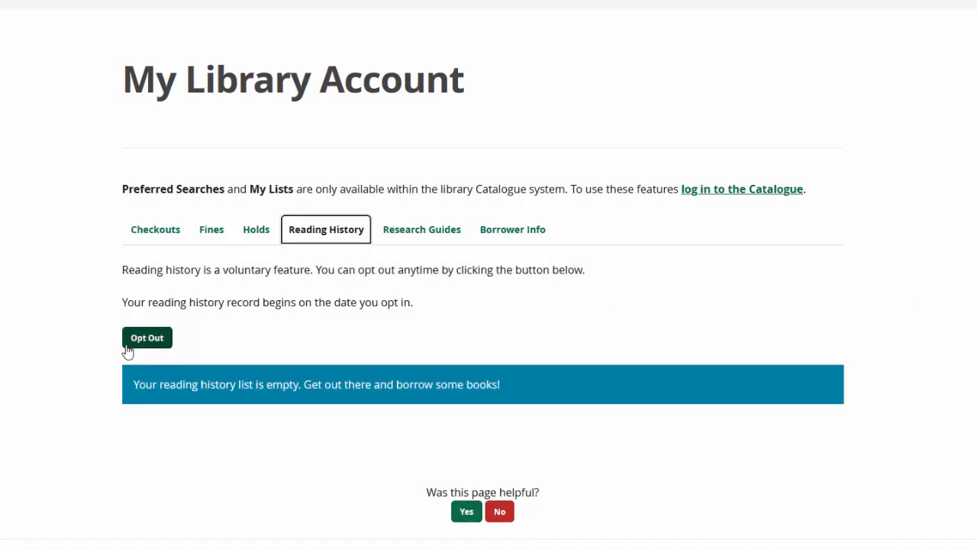
left_click(141, 345)
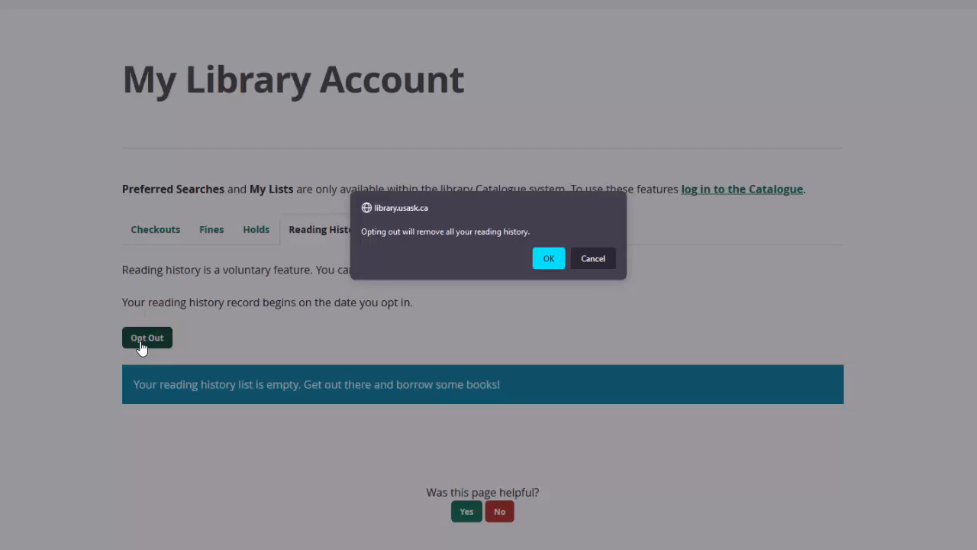
left_click(549, 258)
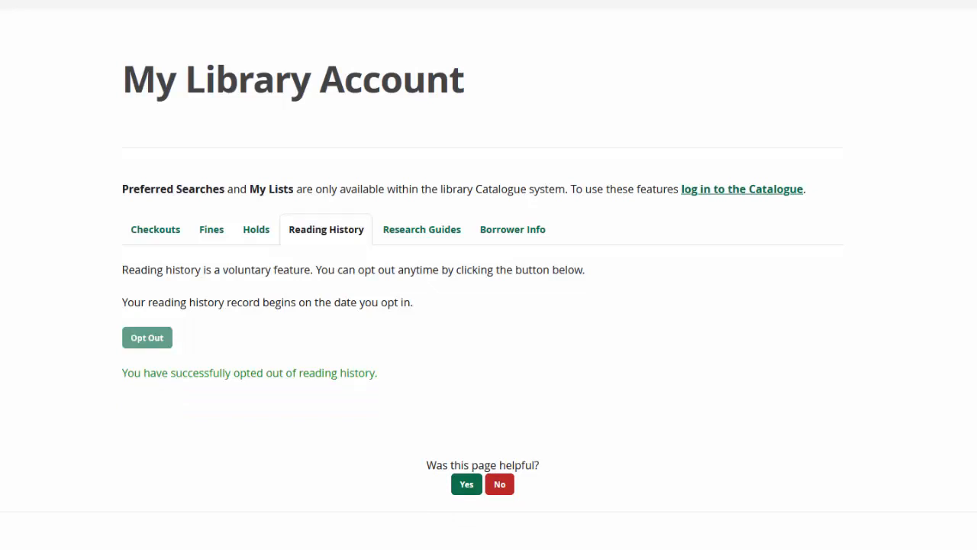
View the Research Guides links listing 56 subject guides.
left_click(395, 231)
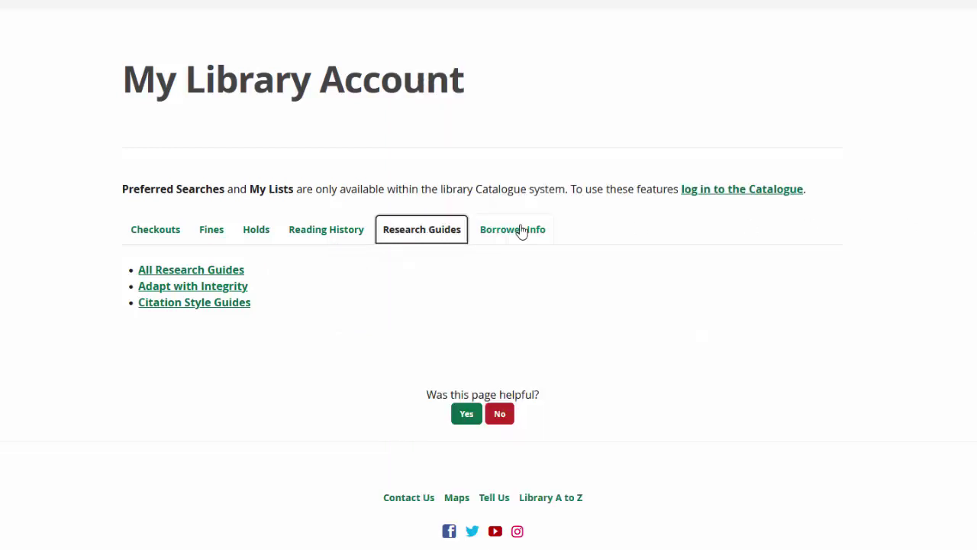
View Borrower Info: undergraduate patron type, 150-item limit, e-resources access.
left_click(521, 229)
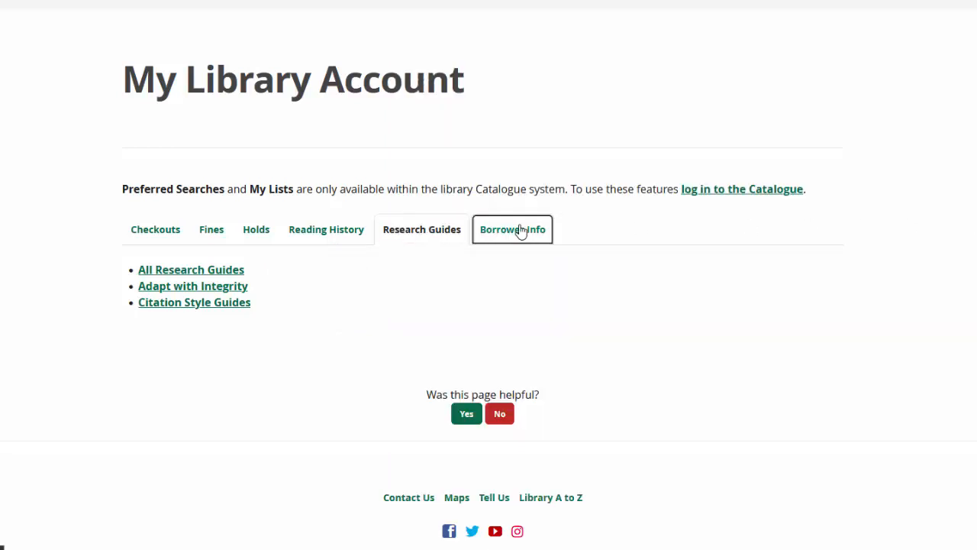
scroll(939, 186, "down", 3)
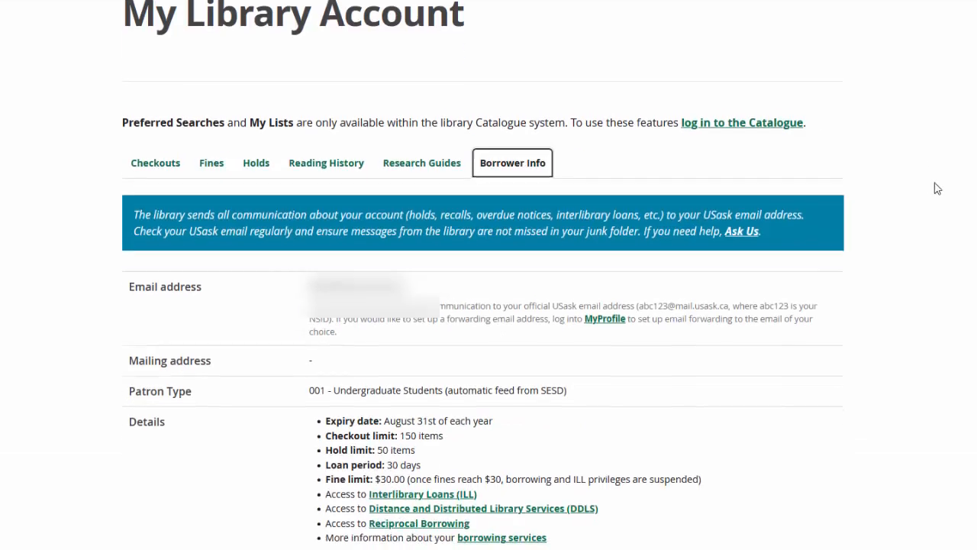
scroll(939, 185, "down", 3)
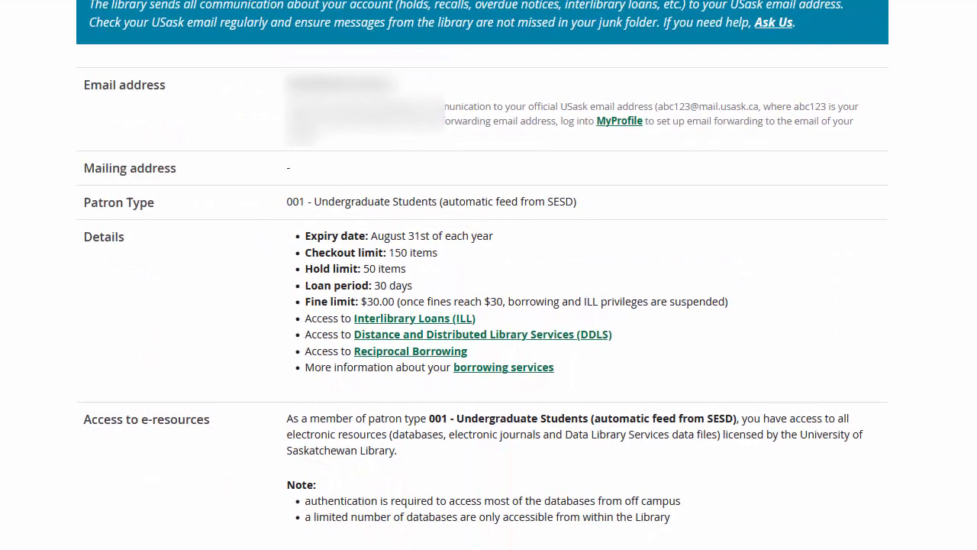